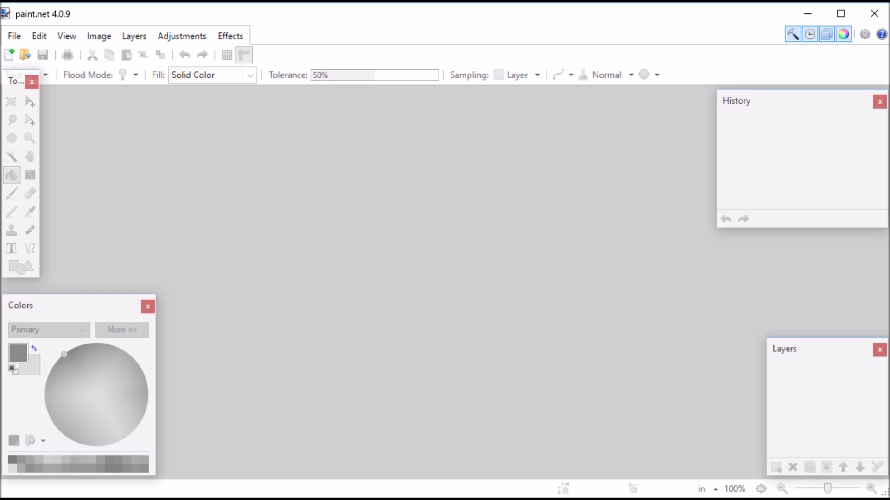
Open screenshot 2016-09-05_14.59.21 from %appdata\.minecraft\screenshots
left_click(14, 36)
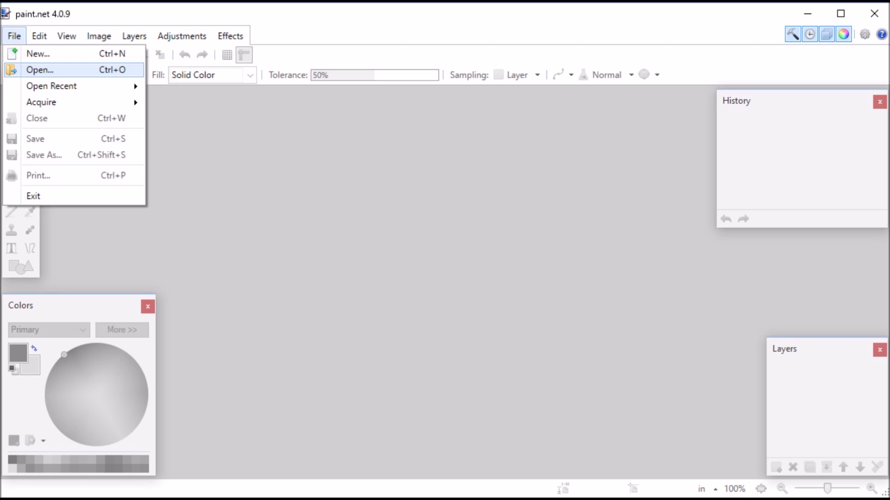
left_click(40, 69)
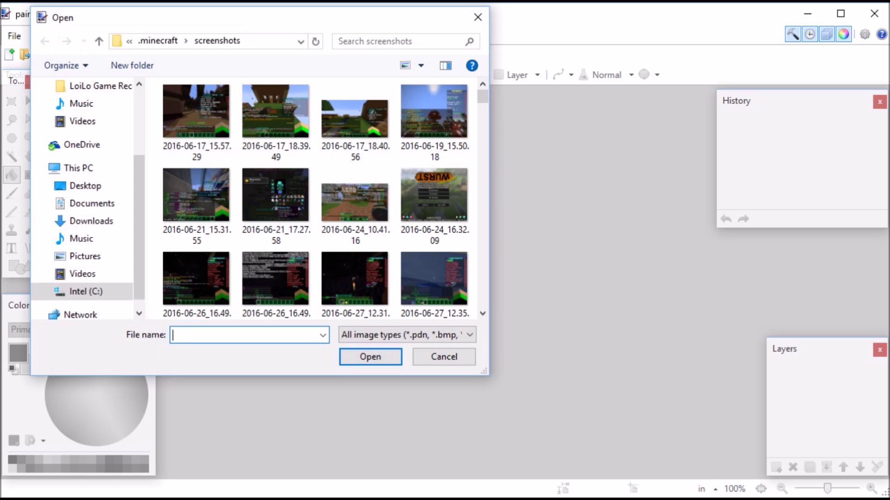
left_click(278, 41)
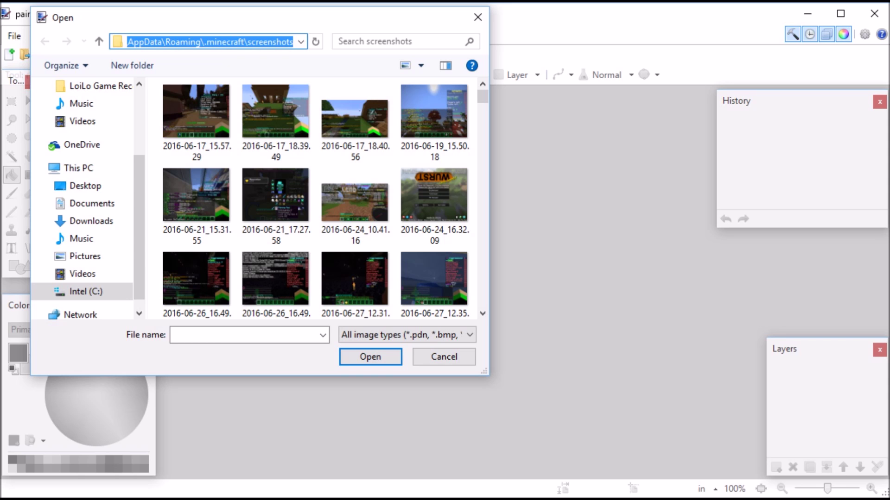
type("%appdata")
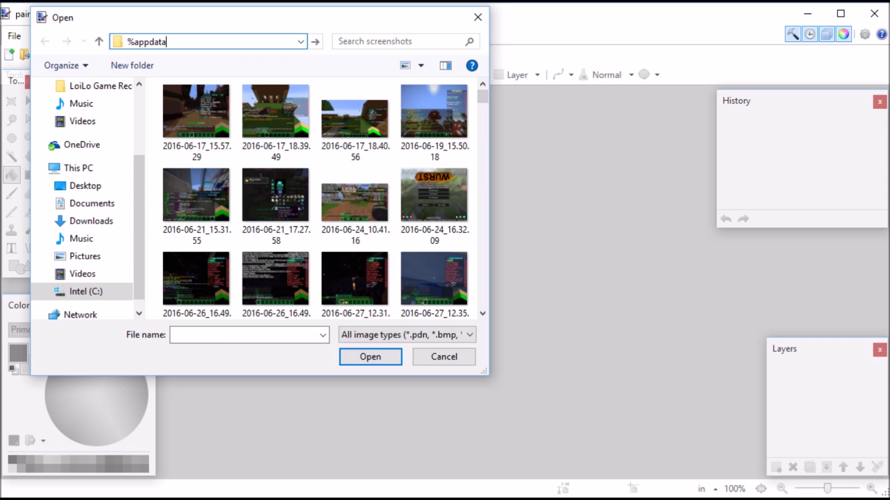
key("Return")
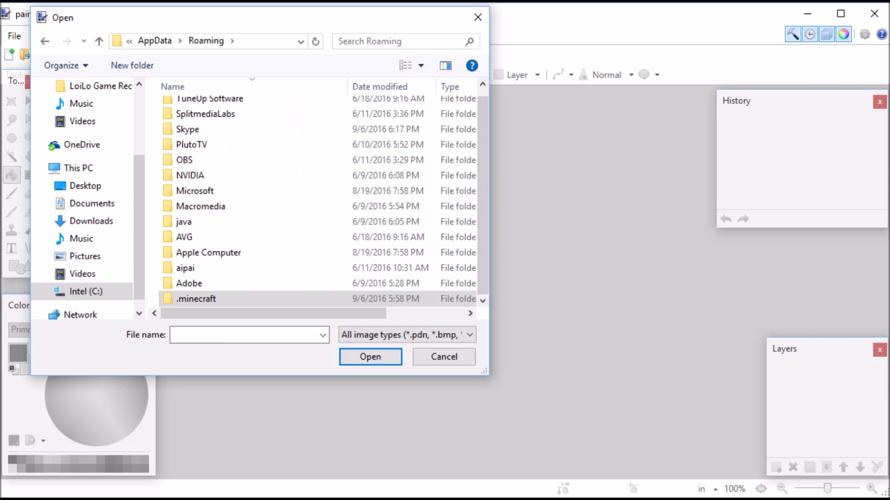
left_click(196, 298)
double_click(196, 298)
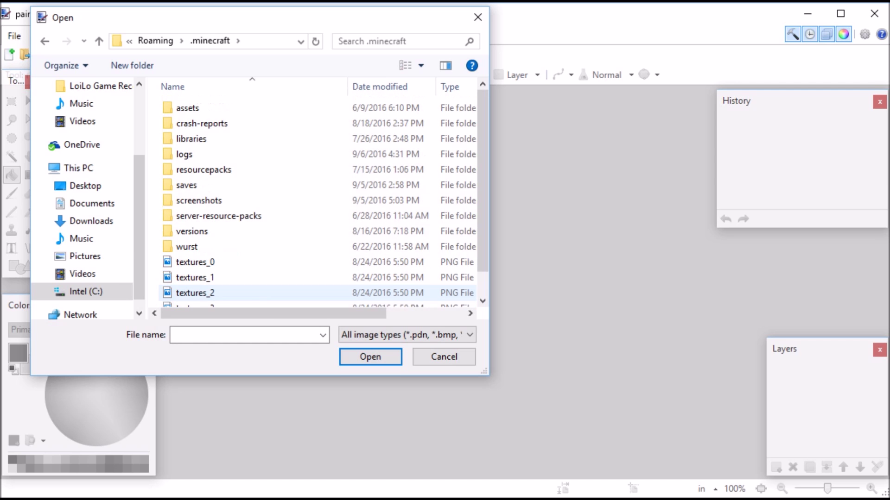
double_click(195, 199)
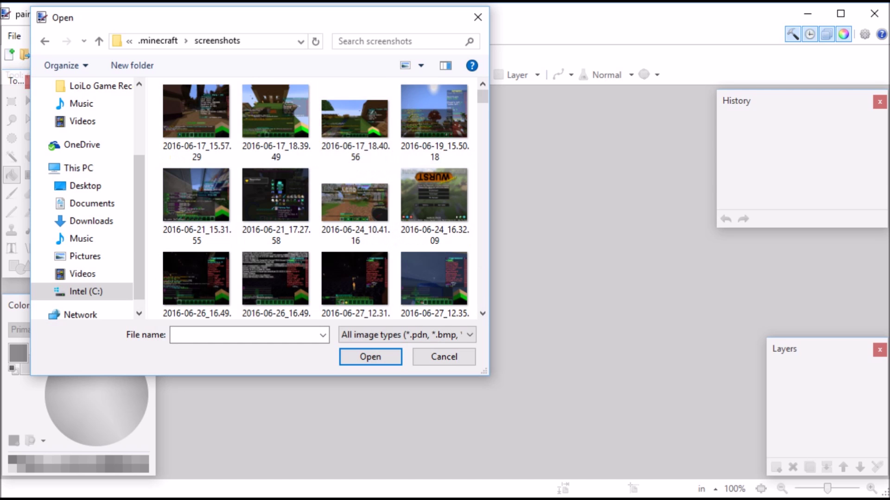
scroll(417, 93, "down", 15)
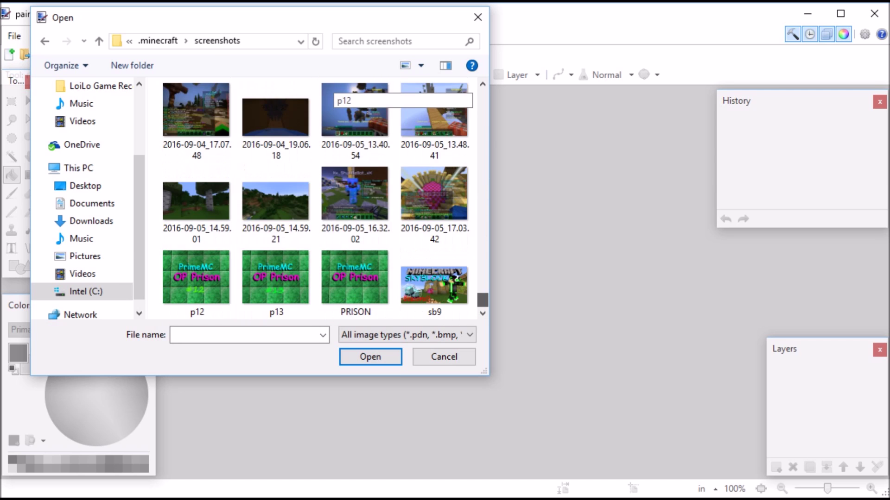
double_click(275, 204)
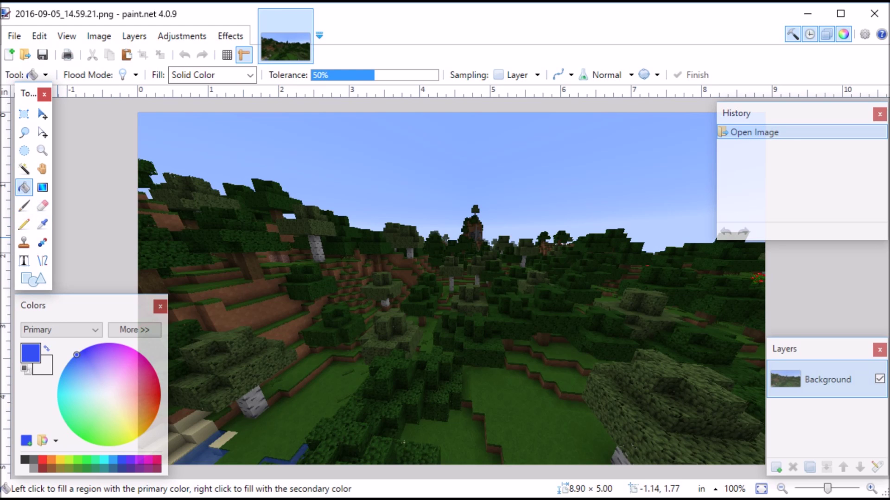
Choose the Paintbrush tool and add an empty Layer 2 above the Background
left_click(24, 205)
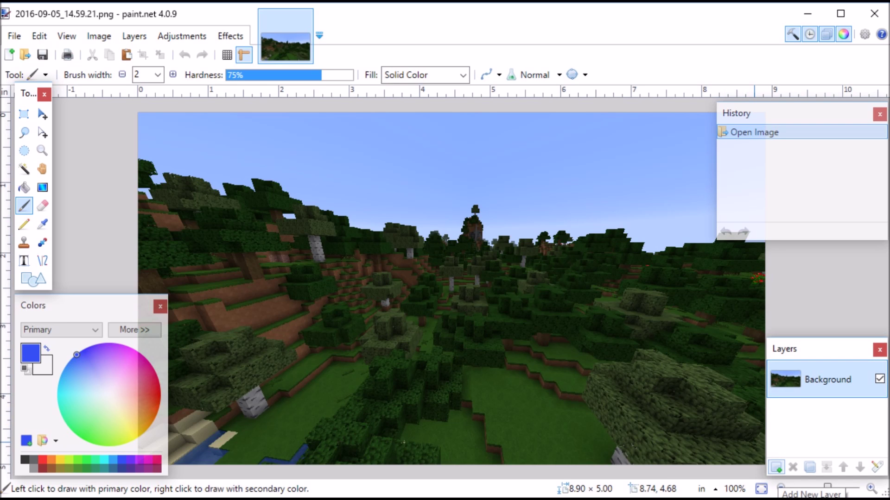
left_click(776, 467)
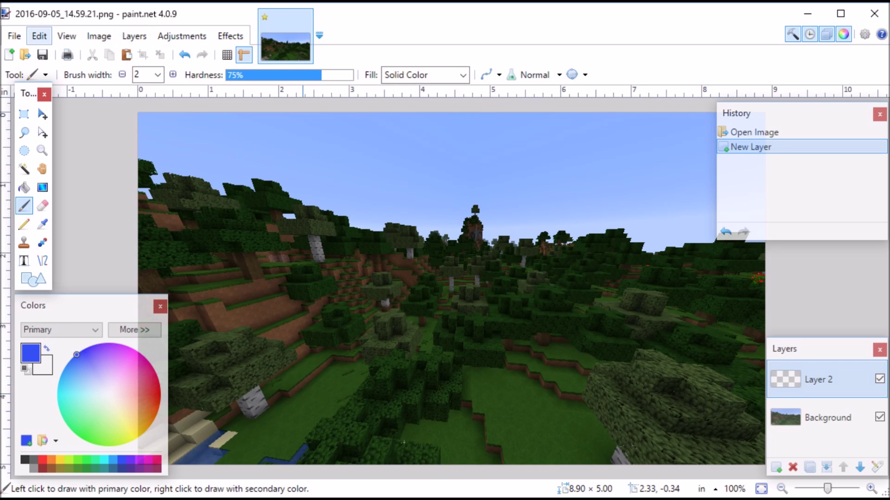
left_click(15, 36)
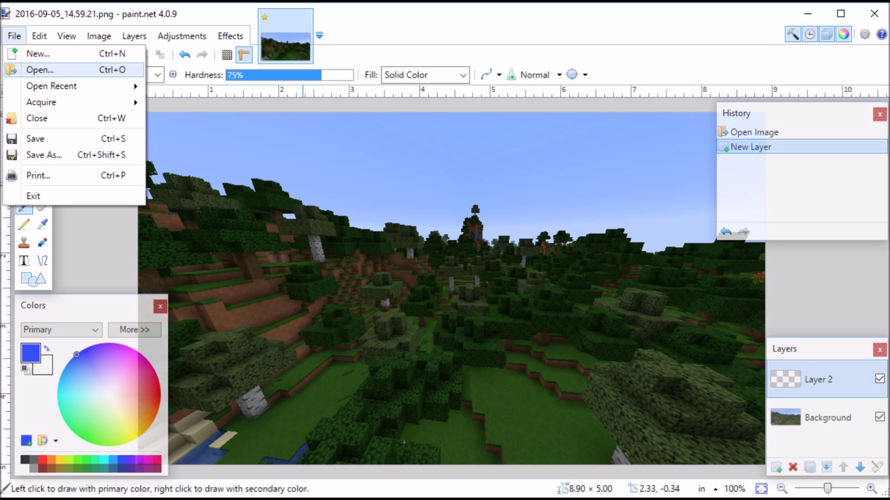
Open the Subscribe button image from the Downloads folder
left_click(40, 69)
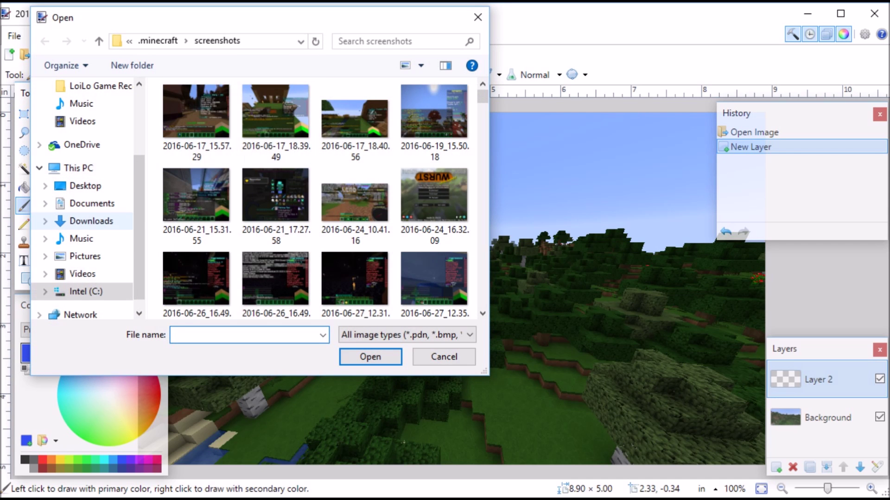
left_click(91, 221)
scroll(315, 200, "down", 10)
scroll(315, 199, "up", 5)
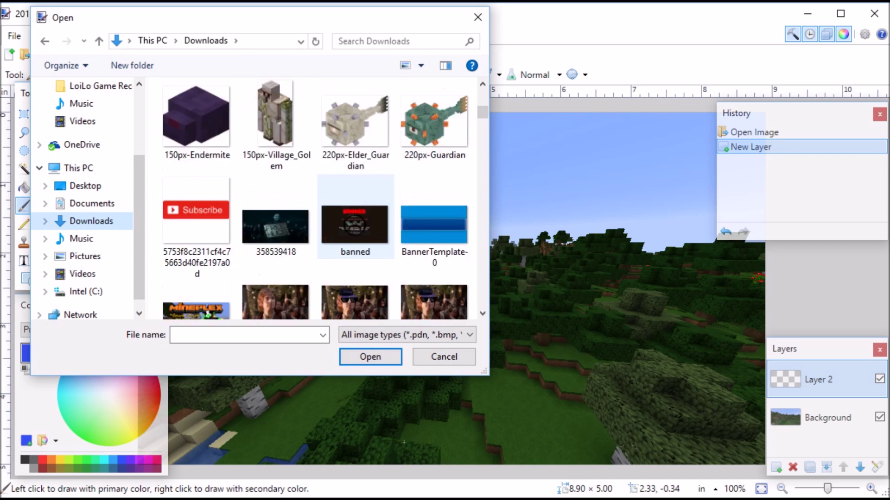
scroll(355, 218, "up", 1)
double_click(182, 236)
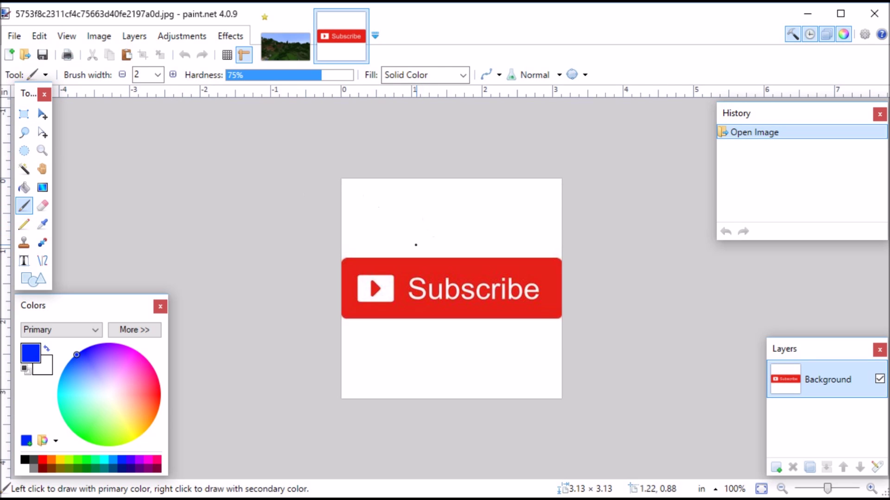
Cut the white areas above and below the button to transparency with the Magic Wand
mouse_move(362, 228)
left_mouse_down()
mouse_move(408, 208)
mouse_move(461, 207)
left_mouse_up()
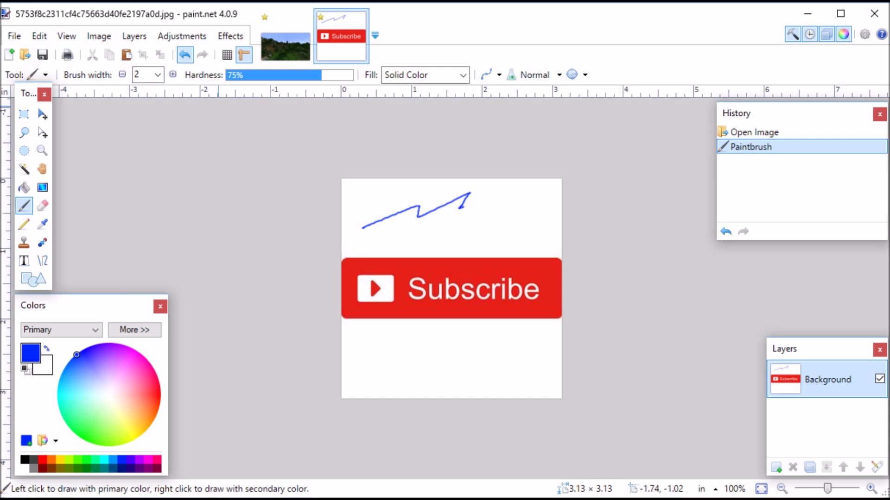
left_click(184, 54)
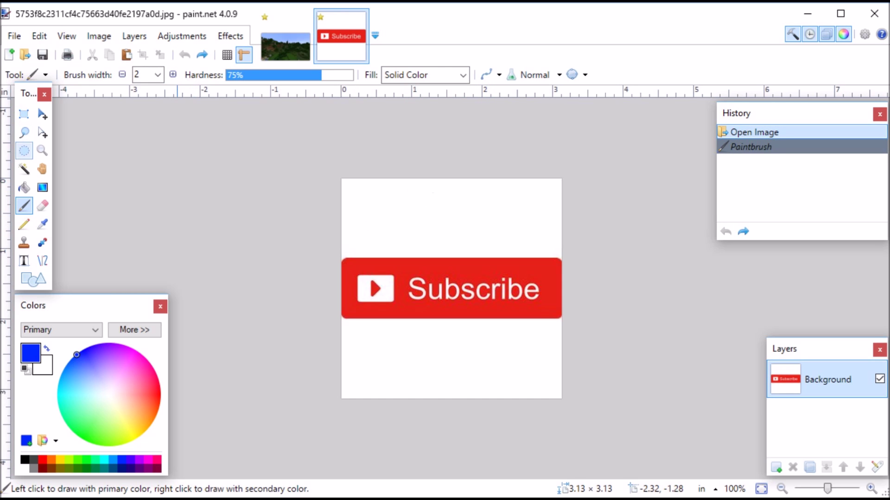
left_click(24, 169)
left_click(453, 232)
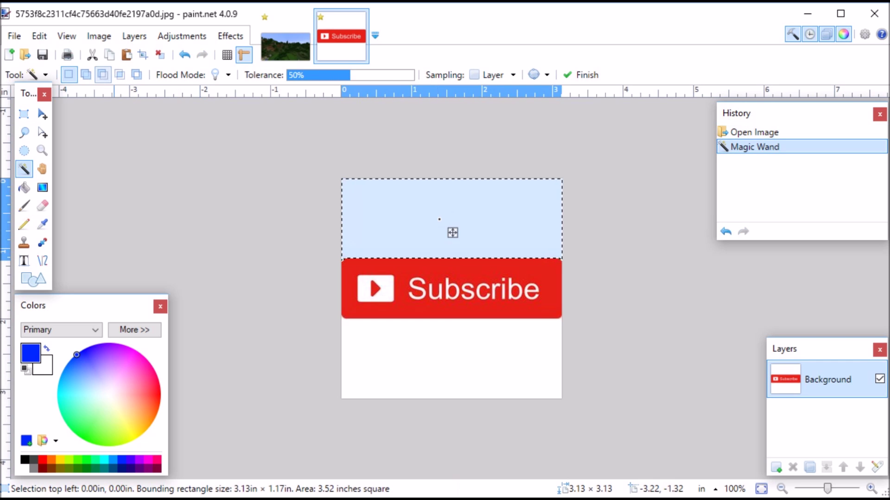
key("ctrl+x")
left_click(431, 348)
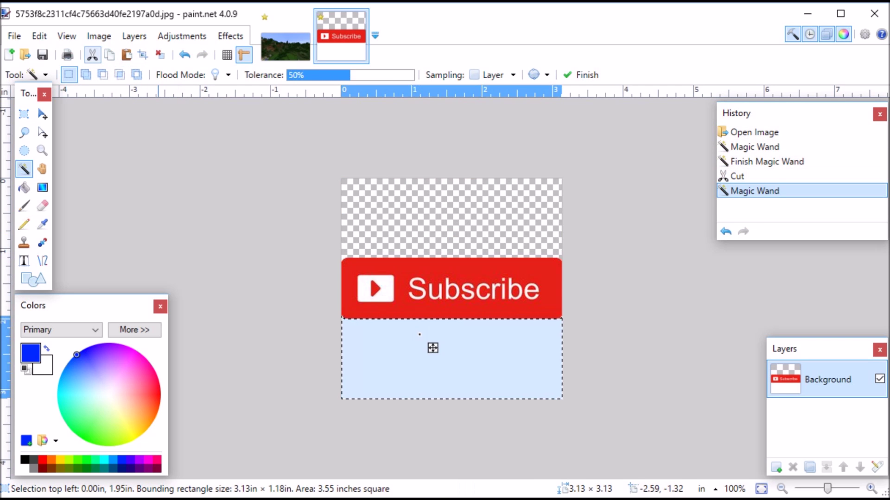
key("ctrl+x")
Select the whole Subscribe image and copy it
left_click(24, 113)
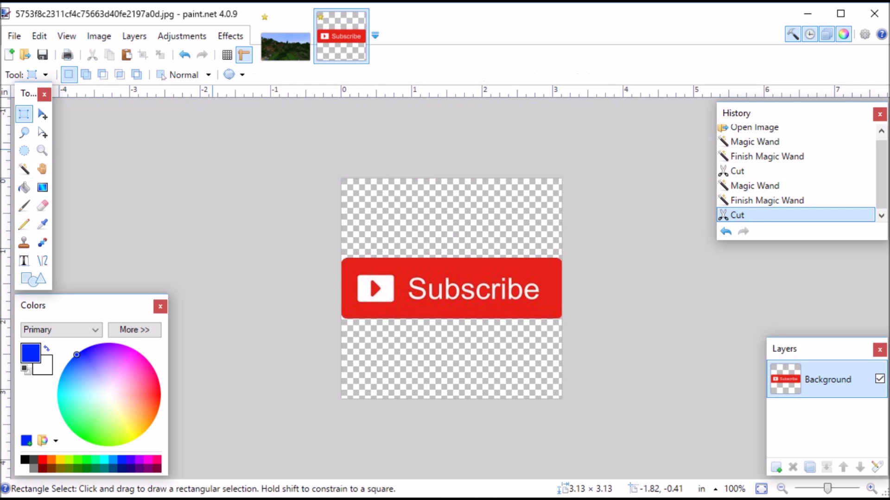
left_click_drag(342, 179, 565, 402)
left_click(109, 55)
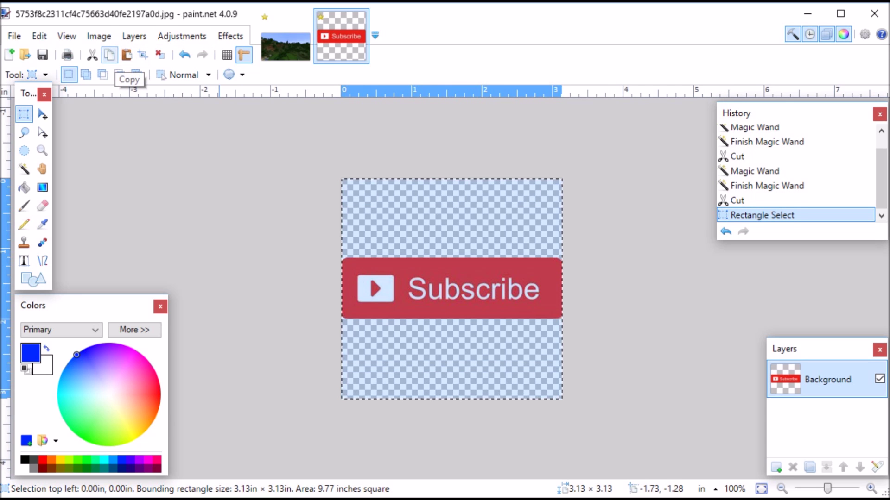
Paste the Subscribe image into a new layer on the Minecraft screenshot
left_click(285, 47)
key("alt+e")
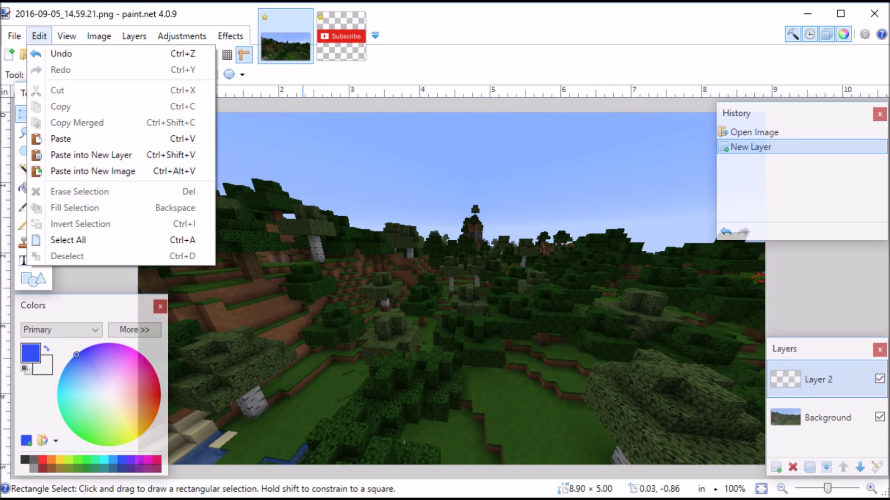
key("Right")
key("Left")
key("Down")
key("Down")
key("Down")
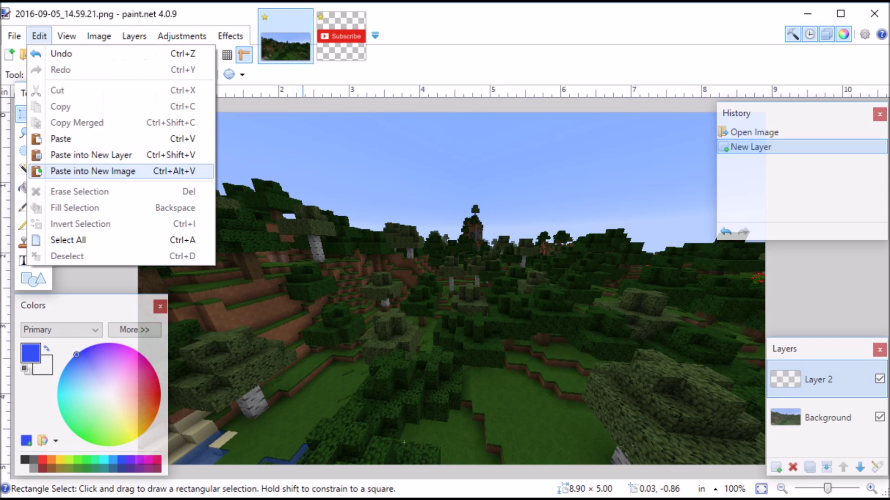
key("Up")
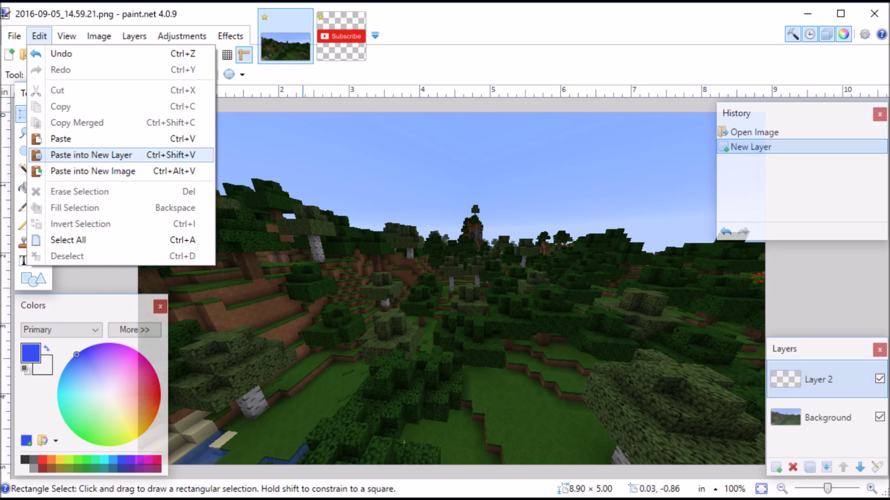
key("Return")
Shrink the Subscribe button slightly and centre it at the bottom of the screenshot
left_click_drag(379, 357, 570, 468)
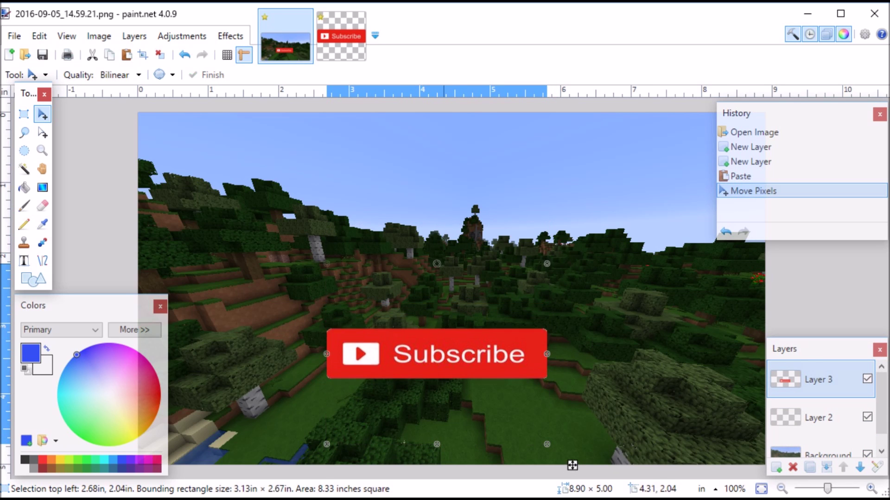
left_click_drag(572, 466, 592, 499)
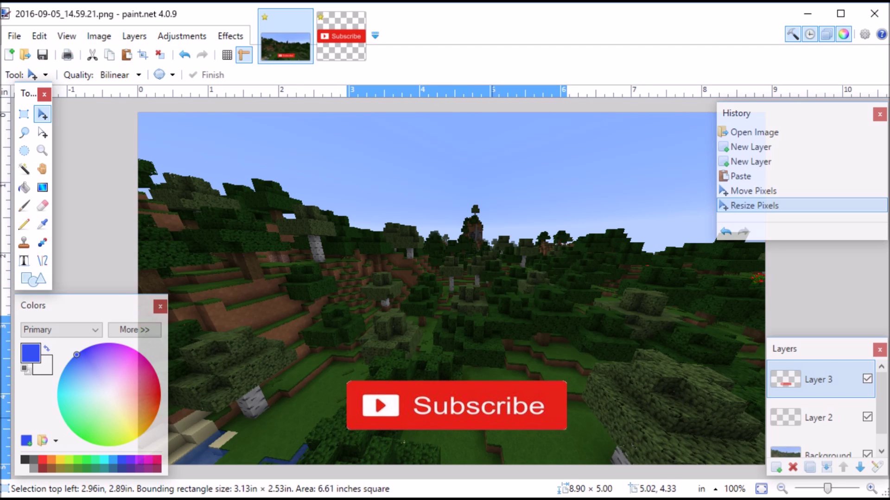
left_click_drag(491, 416, 490, 425)
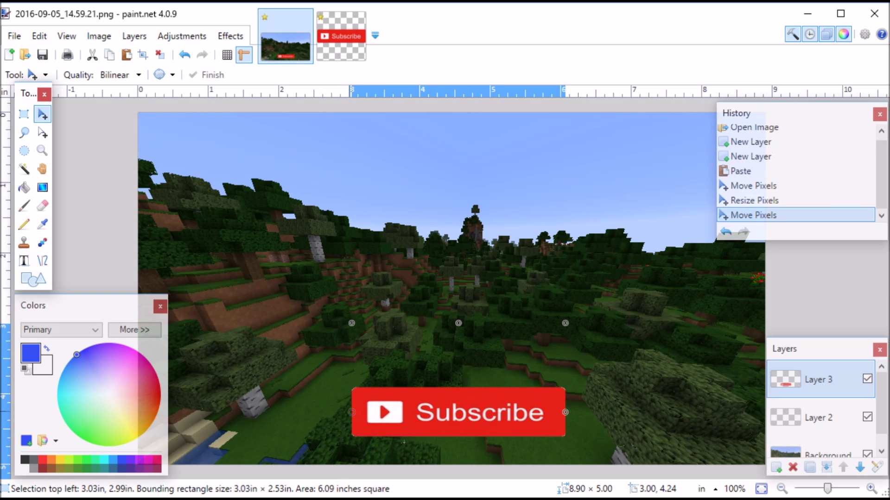
left_click_drag(350, 411, 353, 411)
mouse_move(458, 412)
left_mouse_down()
mouse_move(455, 424)
mouse_move(454, 414)
left_mouse_up()
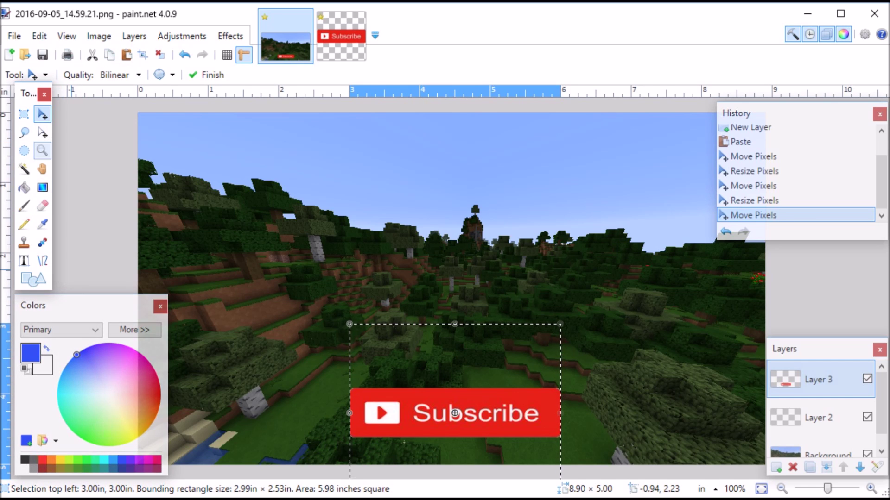
left_click(34, 279)
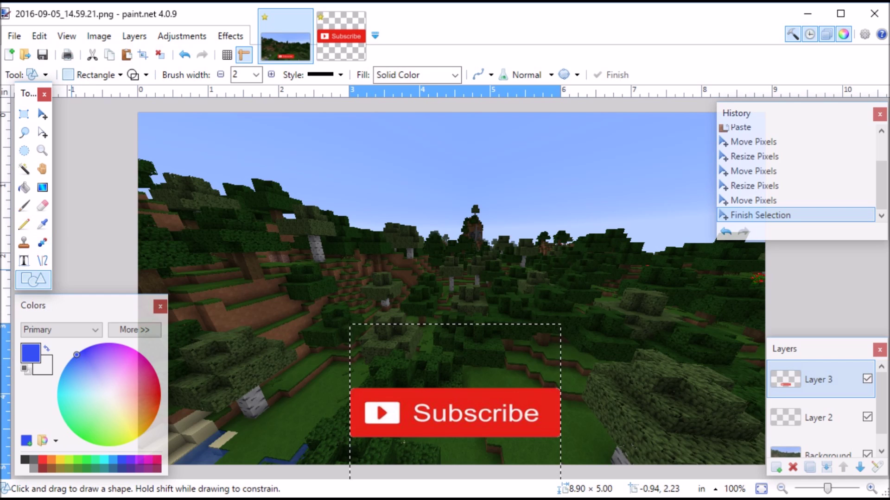
Set the shape tool to Rectangle and the primary colour to red
left_click(93, 74)
left_click(93, 74)
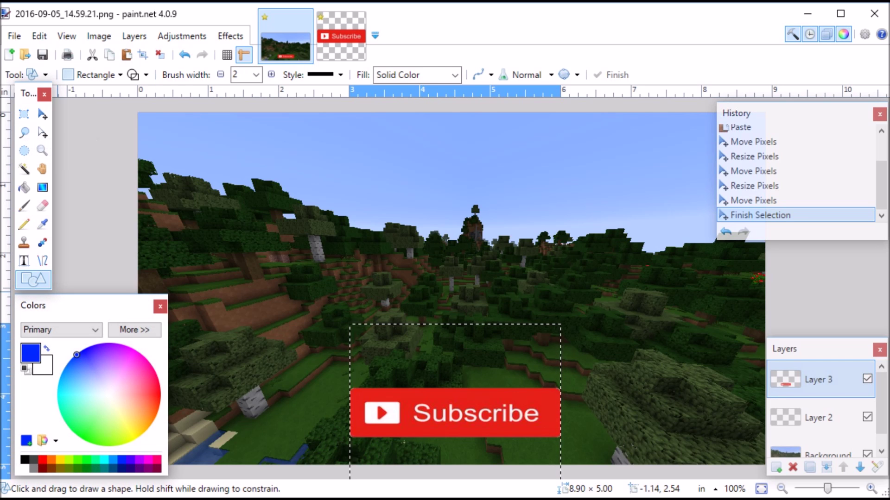
left_click(150, 459)
left_click(65, 381)
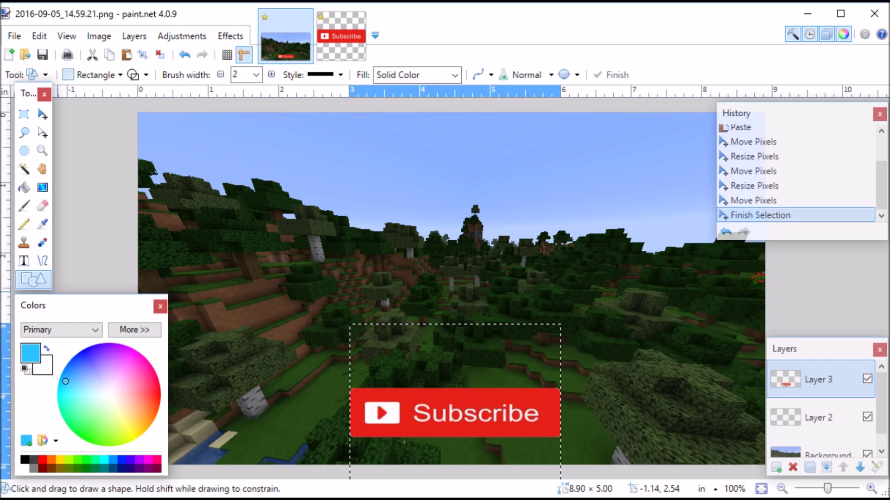
left_click_drag(65, 380, 161, 392)
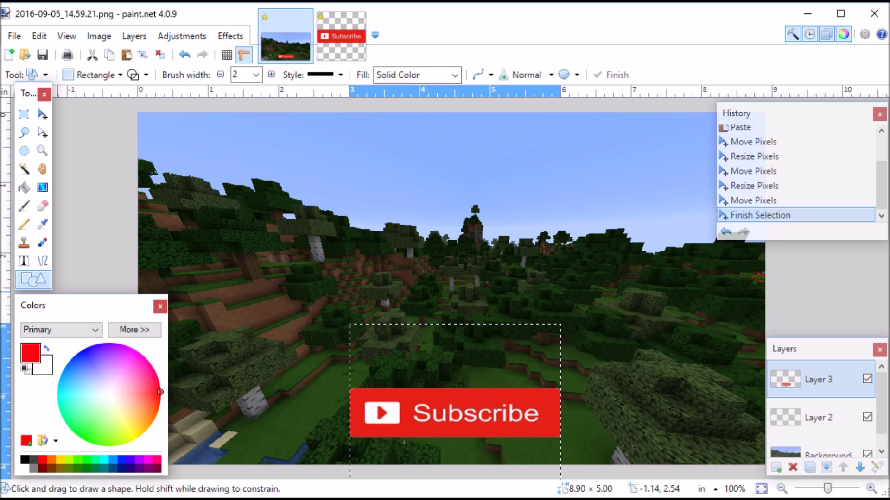
Deselect the Subscribe button and draw a red rectangle outline in the upper left
left_click(24, 114)
left_click(404, 370)
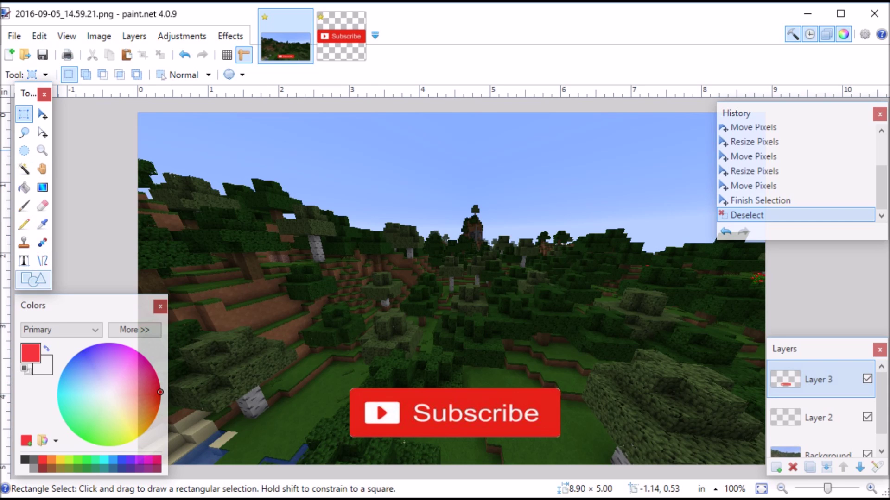
left_click(32, 279)
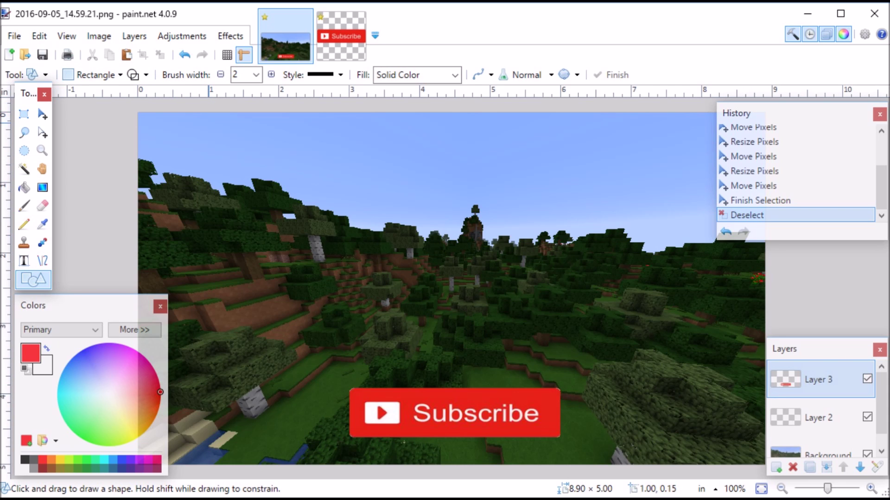
mouse_move(209, 128)
left_mouse_down()
mouse_move(231, 214)
mouse_move(428, 285)
mouse_move(418, 285)
mouse_move(419, 262)
mouse_move(445, 294)
mouse_move(447, 323)
mouse_move(445, 309)
left_mouse_up()
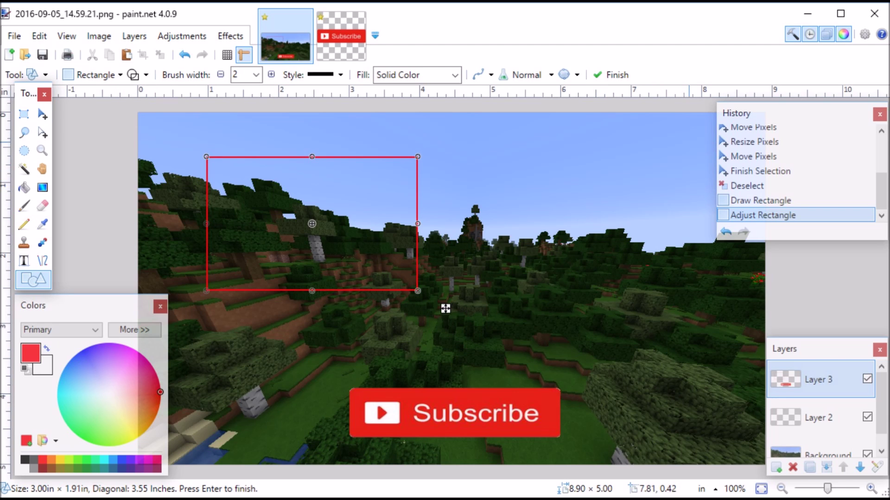
Draw a matching red rectangle in the upper right, aligning its top edge with the left one
left_click(445, 309)
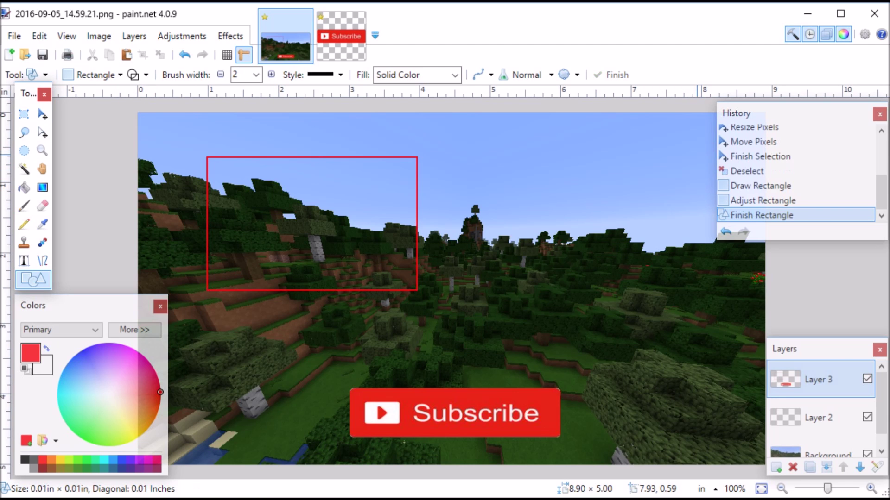
left_click_drag(699, 153, 499, 292)
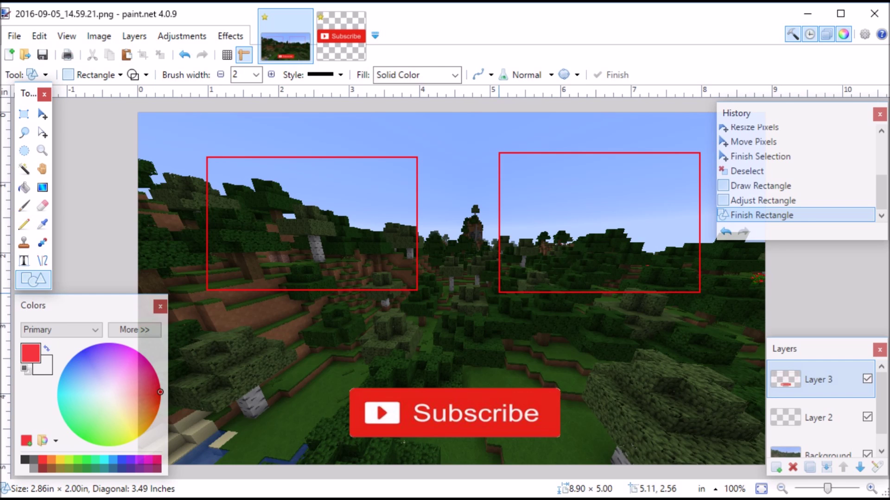
left_click(499, 292)
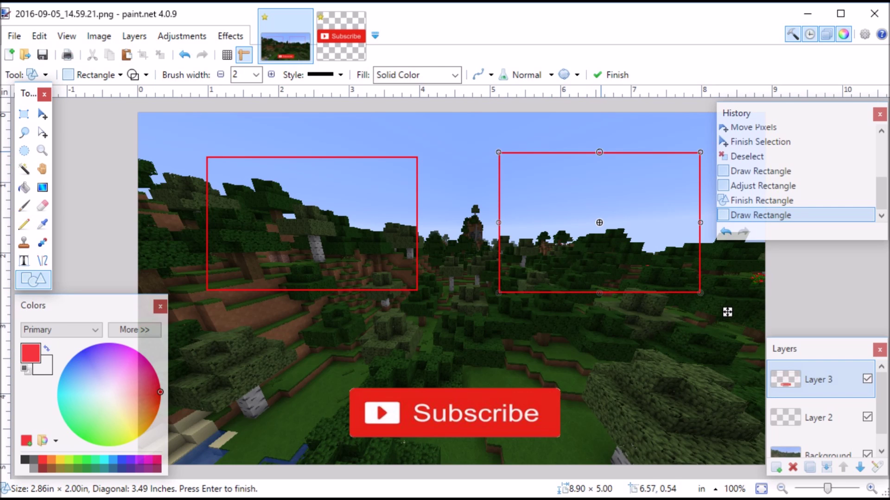
left_click_drag(599, 152, 599, 157)
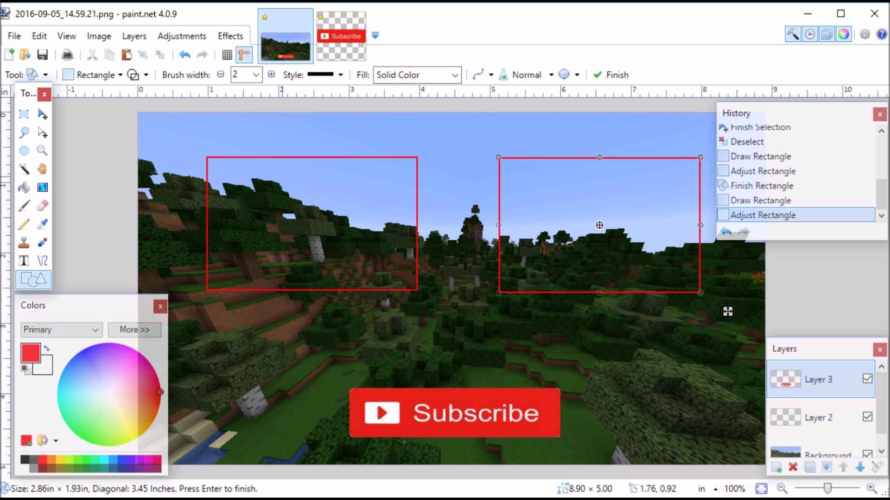
left_click_drag(599, 158, 599, 159)
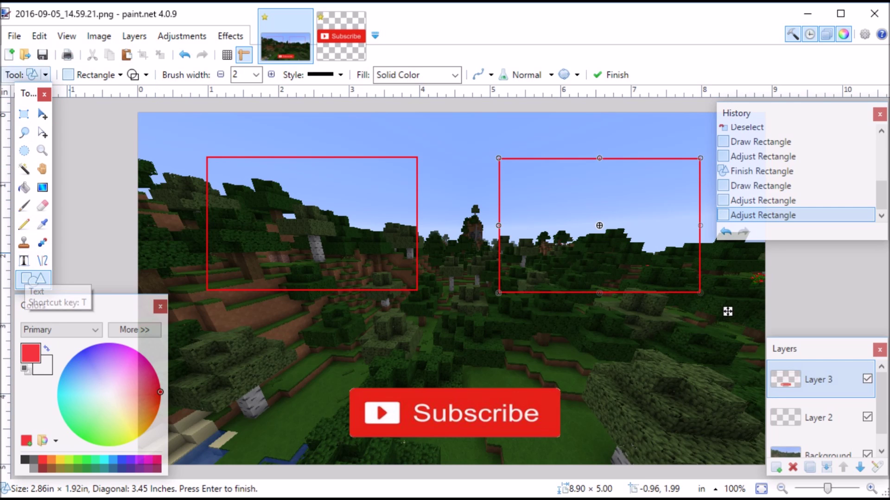
key("s")
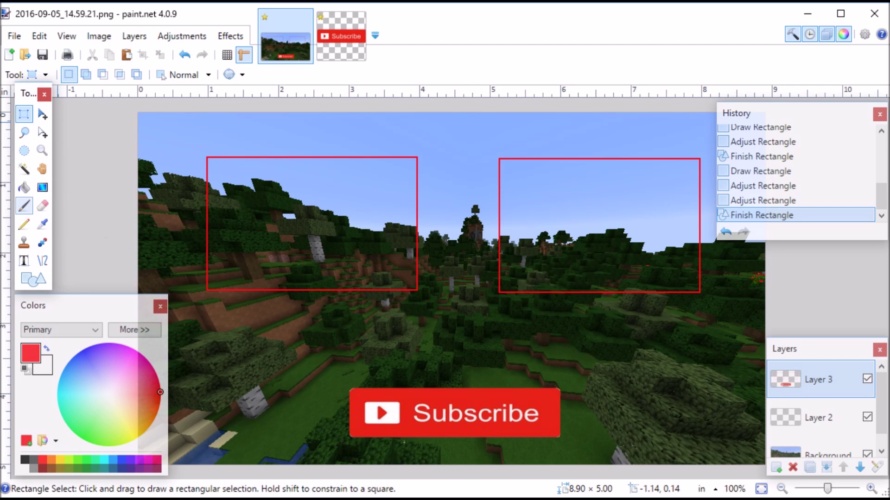
Set the Text tool to Minecrafter, size 28, near-black, anchored below the left box
left_click(24, 205)
left_click(24, 260)
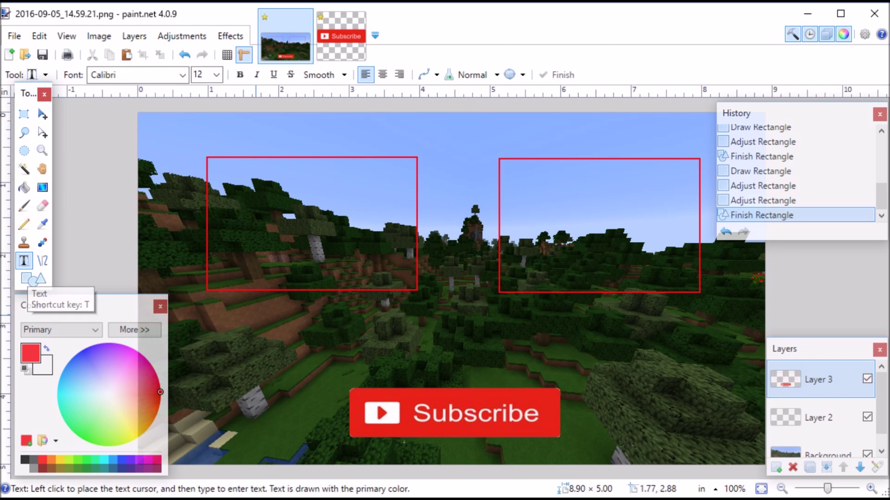
left_click(237, 313)
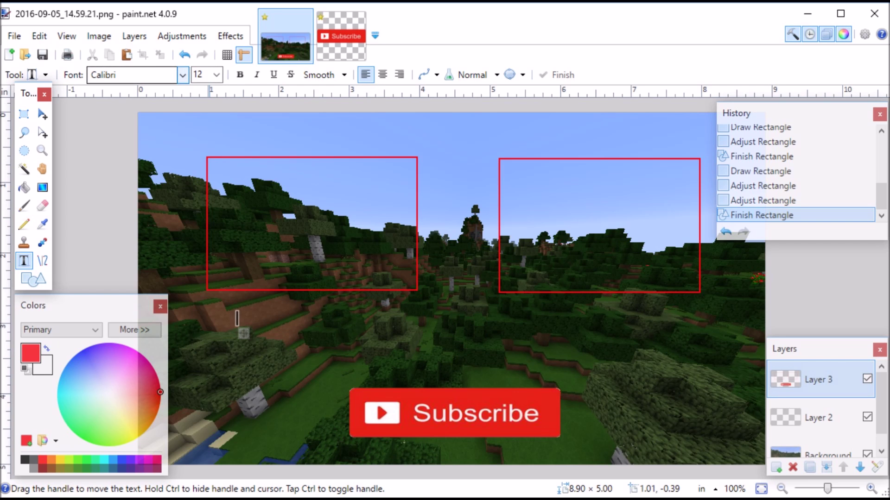
left_click(183, 74)
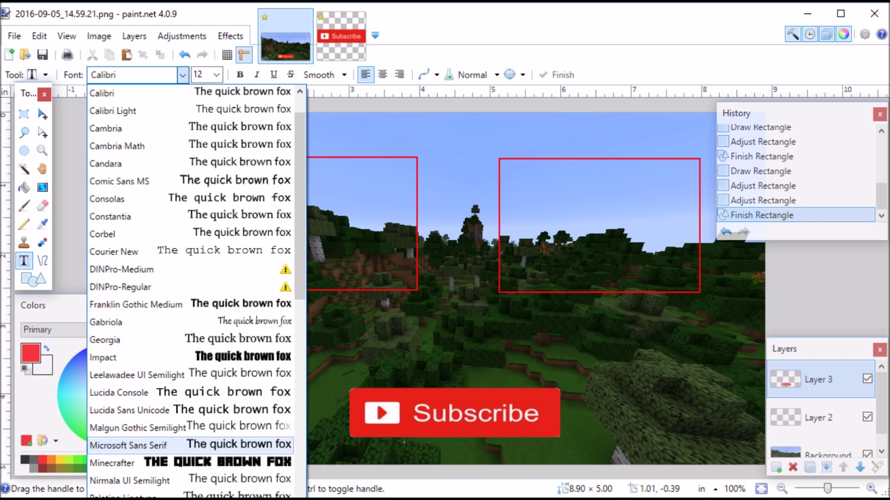
key("Return")
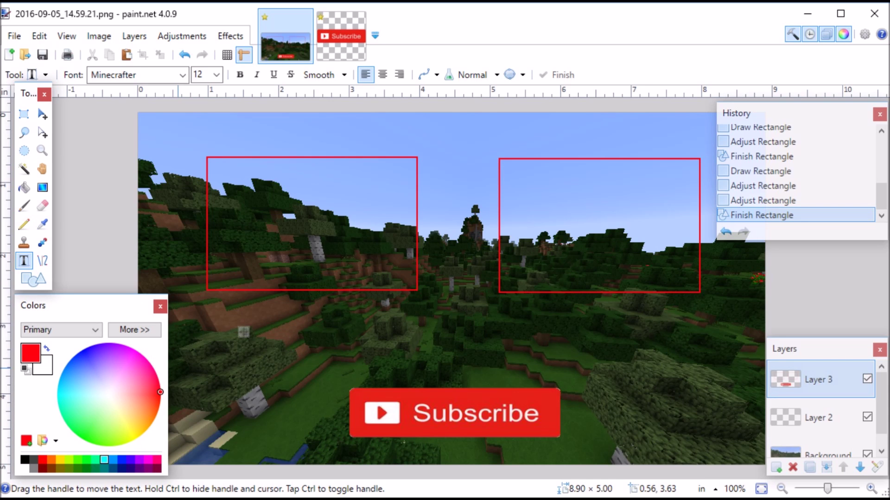
left_click(25, 459)
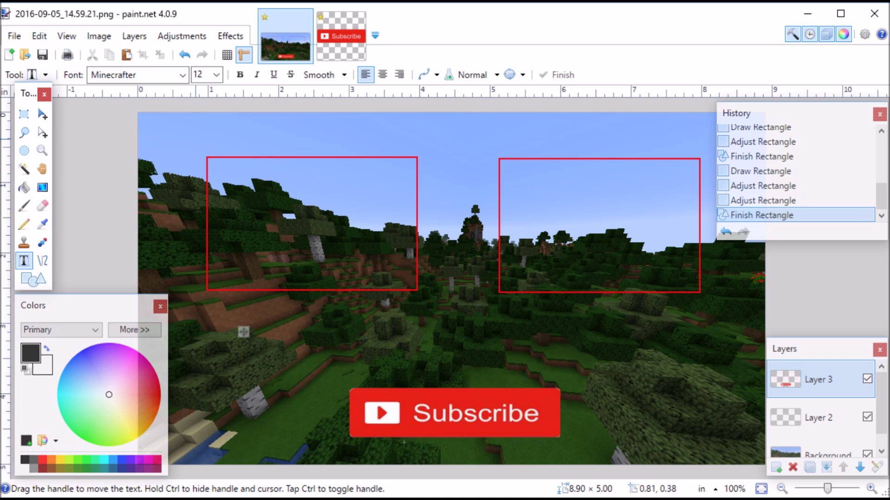
left_click(216, 75)
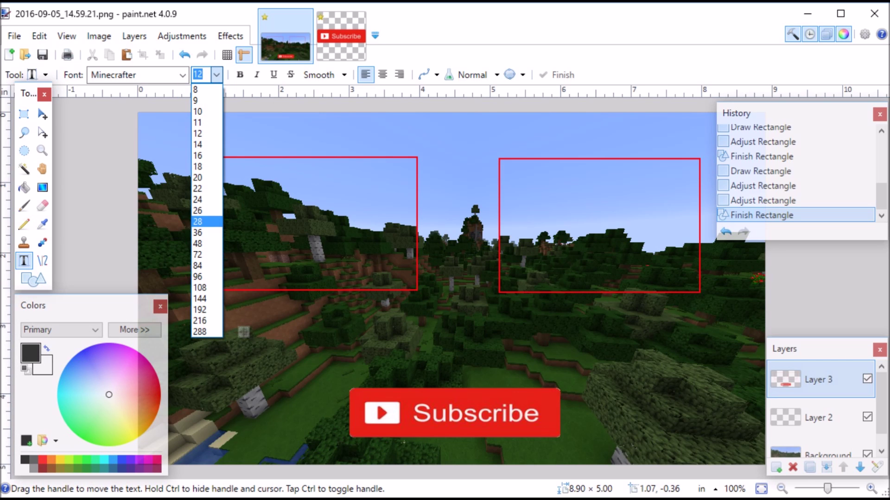
left_click(197, 221)
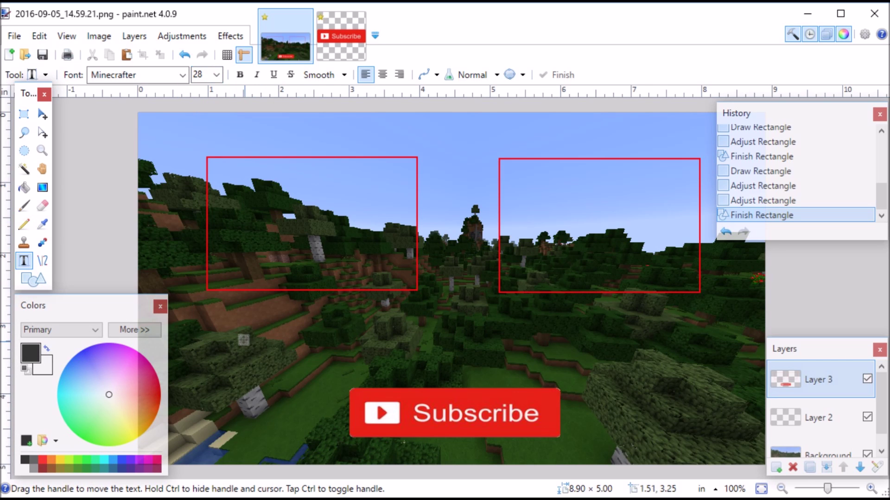
left_click_drag(237, 338, 240, 337)
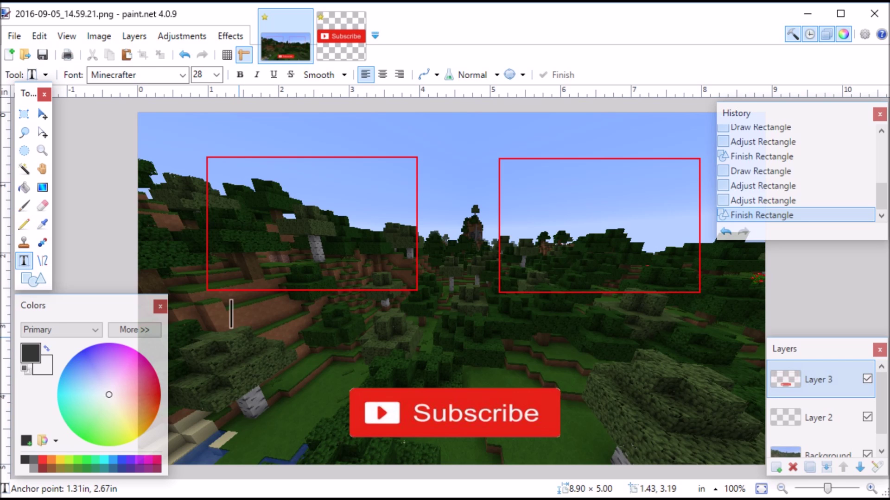
Type black two-line 'PREVIOUS VIDEO' text below the left box and commit it
type("PRE")
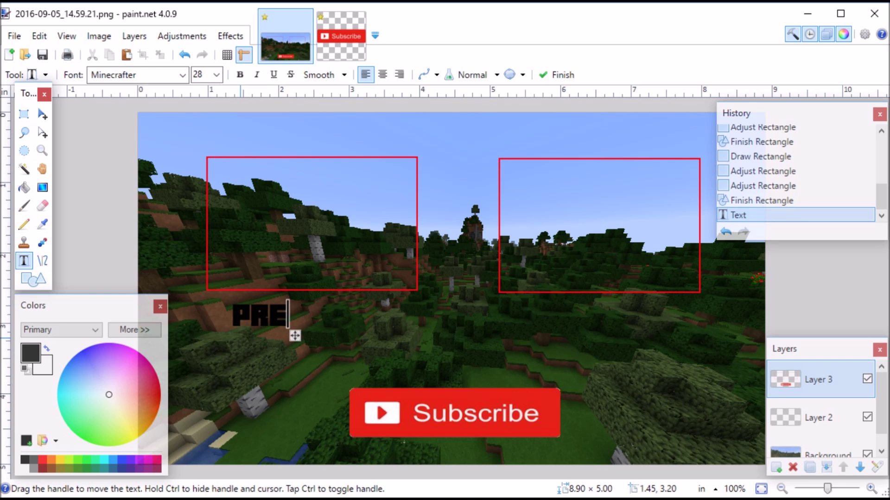
type("VIOUS")
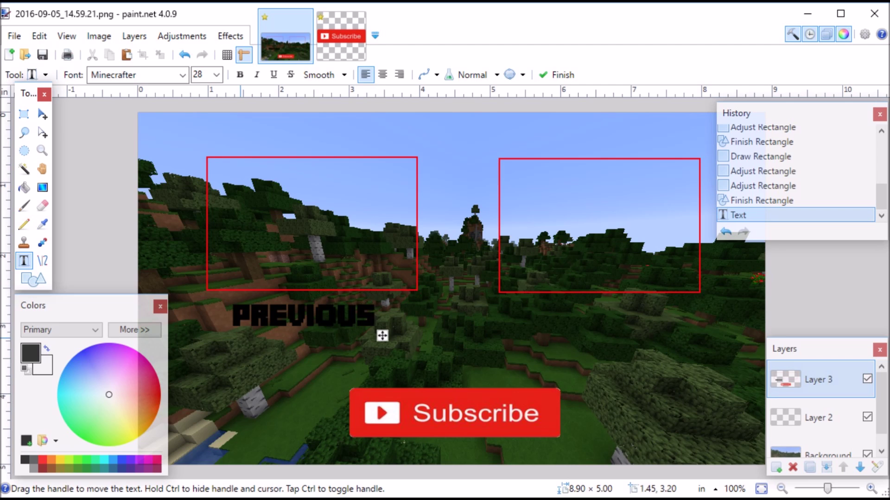
left_click_drag(382, 335, 389, 335)
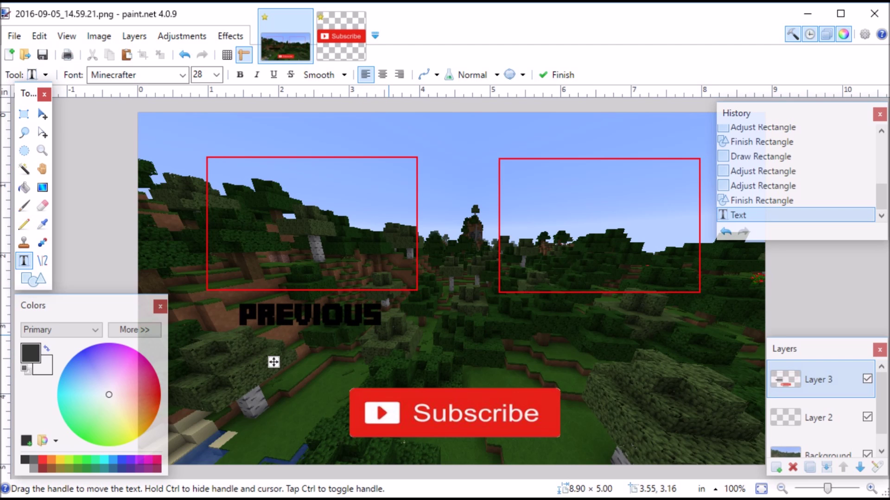
type("VIDEO")
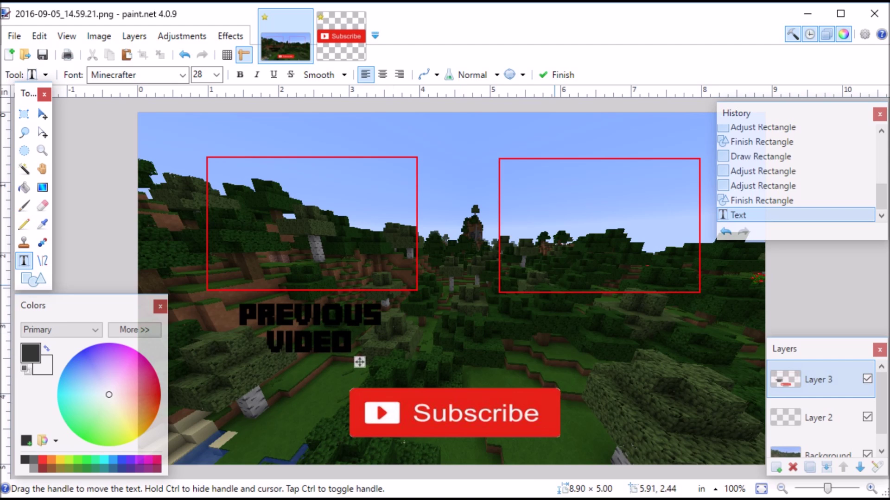
left_click(470, 351)
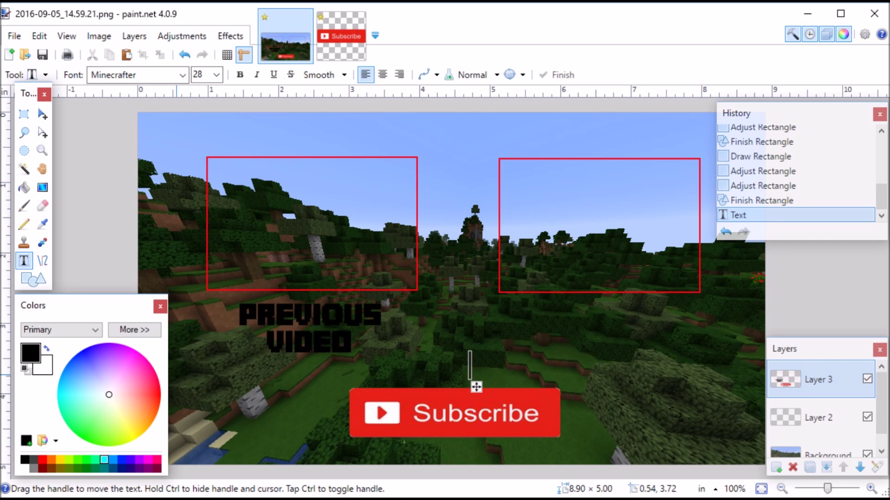
left_click(103, 460)
Type cyan 'PREVIOUS VIDEO' on two lines and align it over the black label as a shadow
type("PREVI")
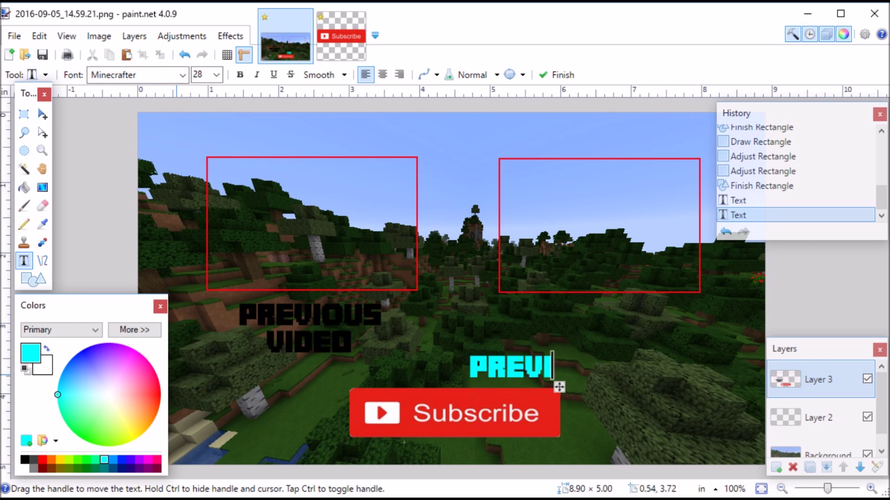
type("OUS VIDEO")
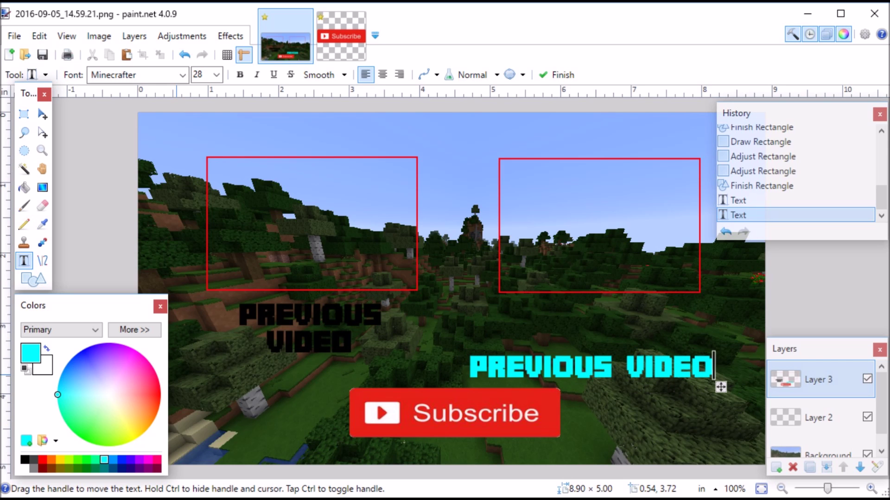
left_click_drag(721, 387, 478, 340)
key("Left")
key("Left")
key("Left")
key("Left")
key("Left")
key("Left")
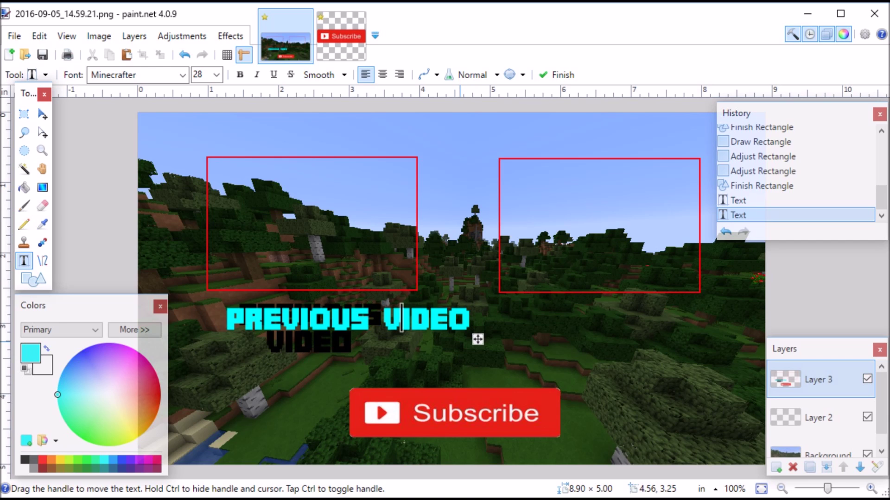
key("Right")
key("Return")
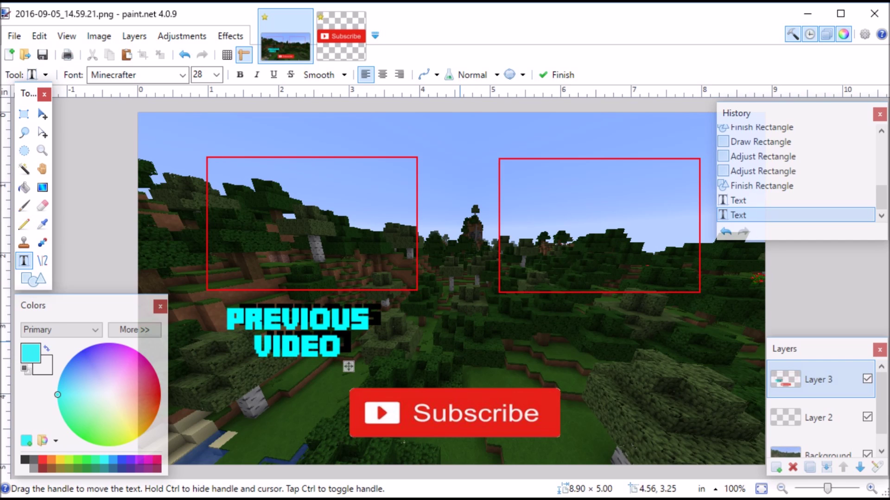
left_click_drag(349, 367, 363, 357)
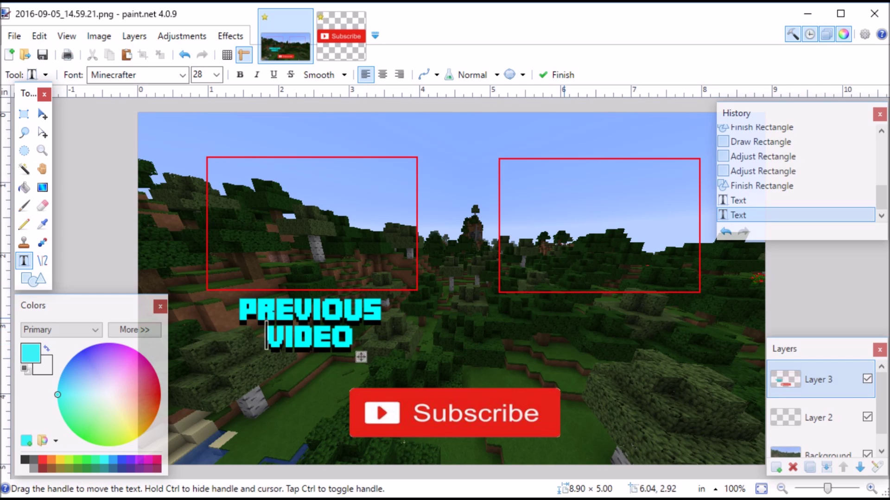
left_click(554, 313)
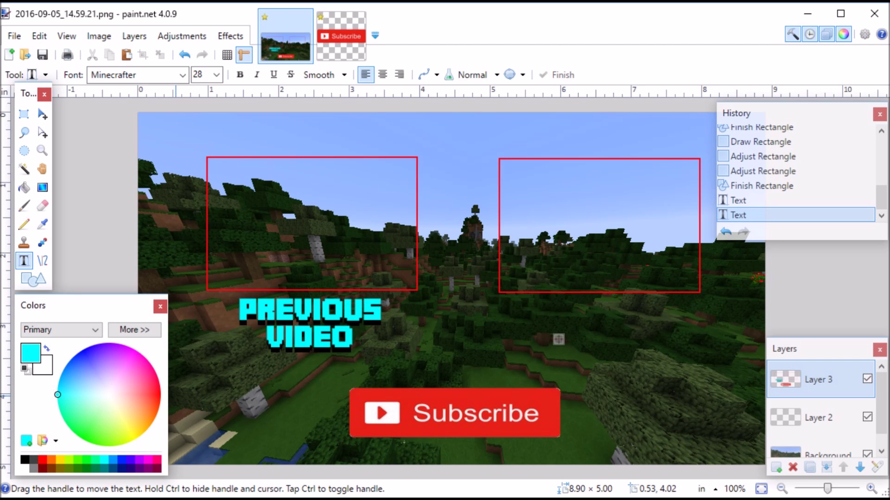
Type 'RANDOM' and 'VIDEO' on two lines under the right box, indenting the VIDEO line
type("A")
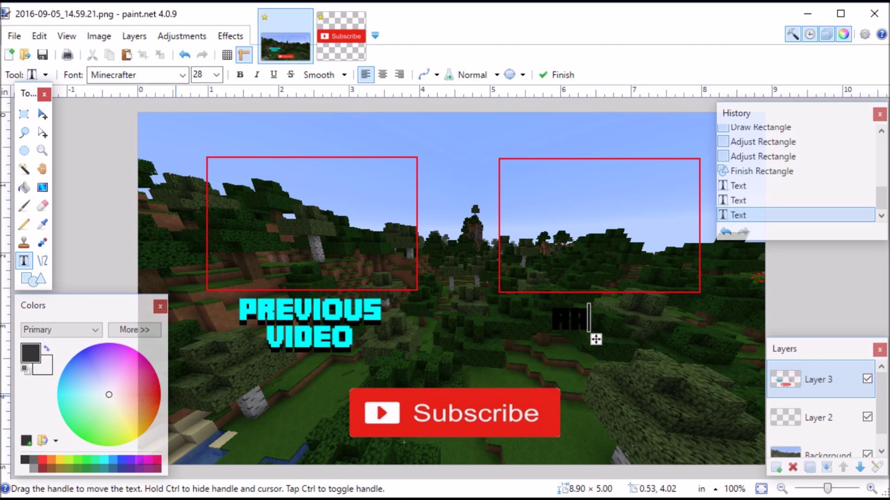
type("ANDOM")
key("Return")
type("VIDEO")
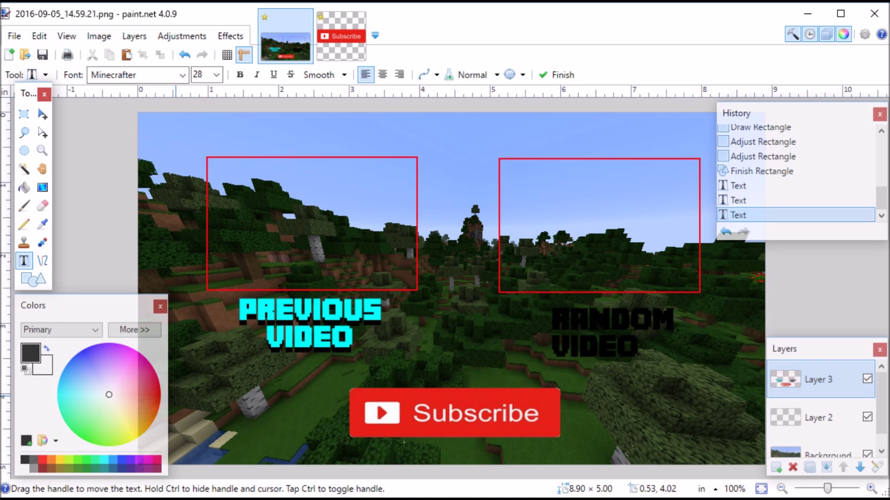
key("Home")
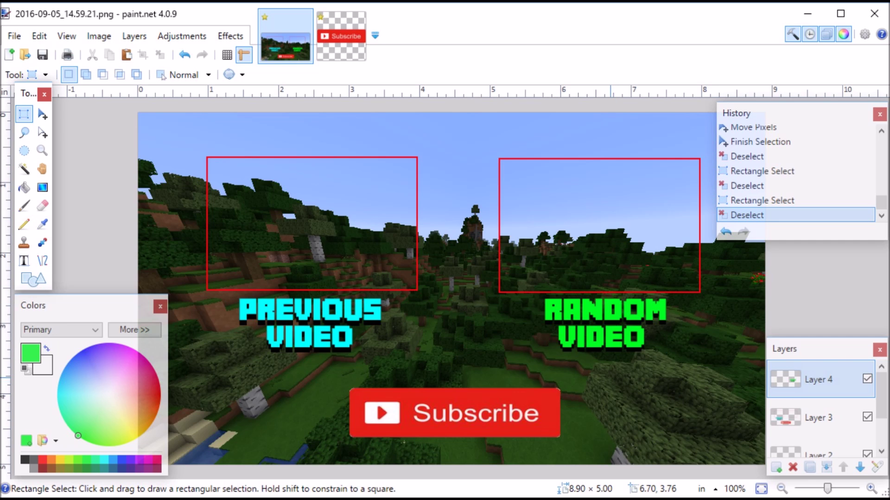
left_click_drag(611, 377, 720, 446)
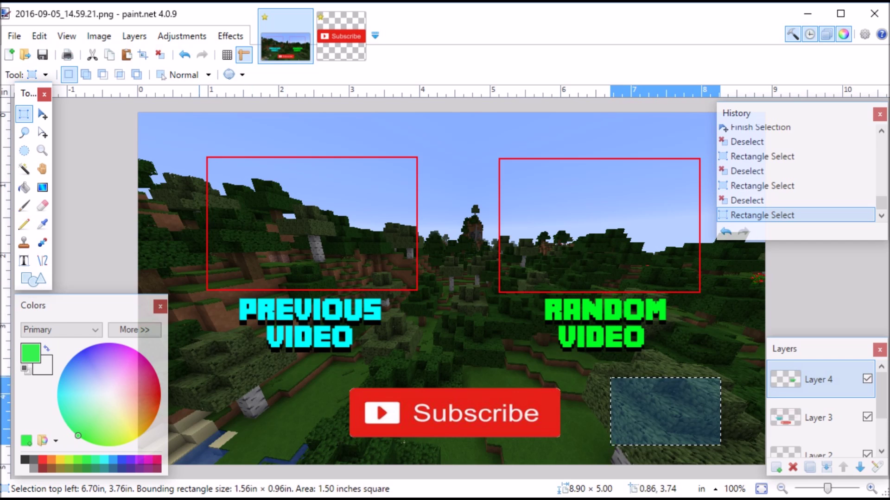
left_click_drag(199, 376, 293, 441)
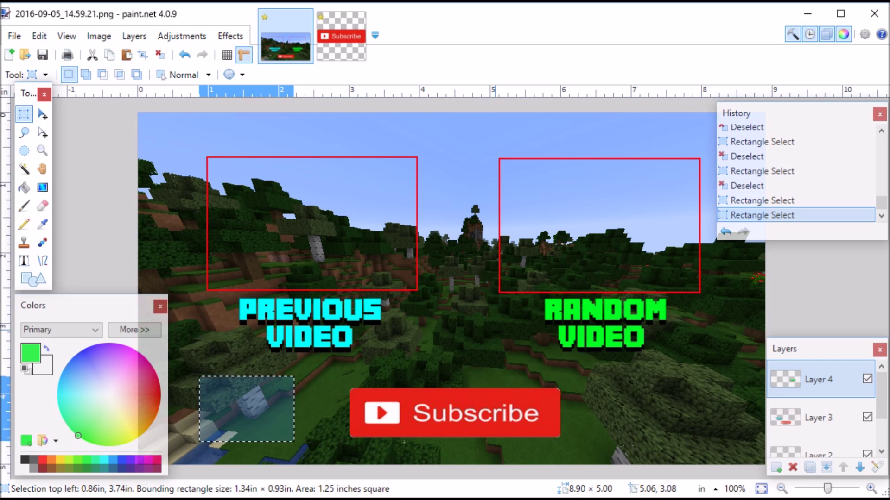
key("ctrl+d")
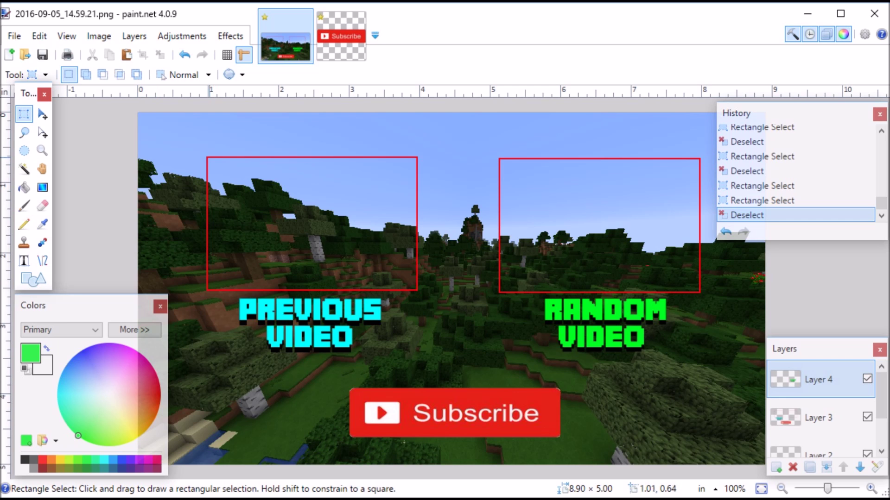
left_click_drag(206, 153, 433, 296)
left_click_drag(432, 296, 431, 295)
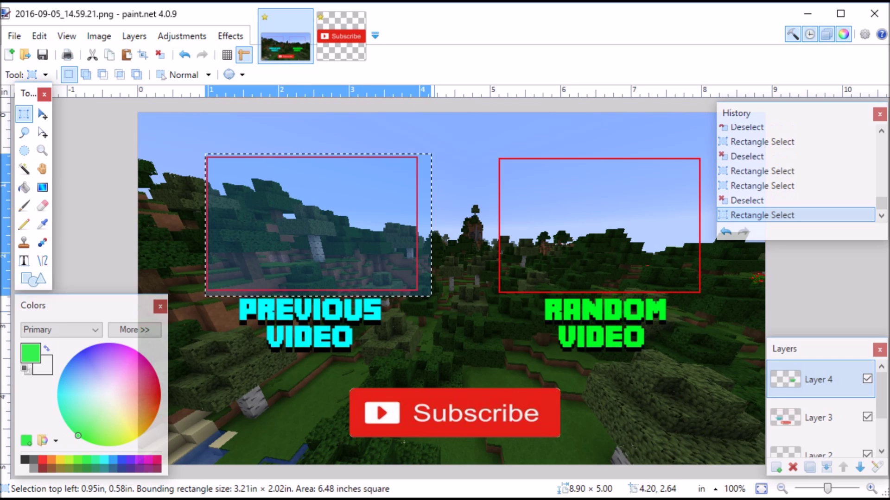
key("ctrl+d")
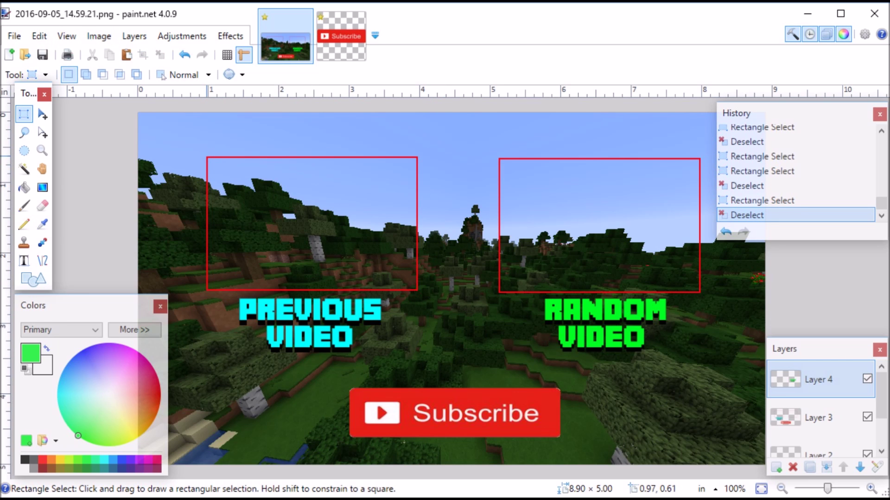
left_click_drag(207, 156, 418, 290)
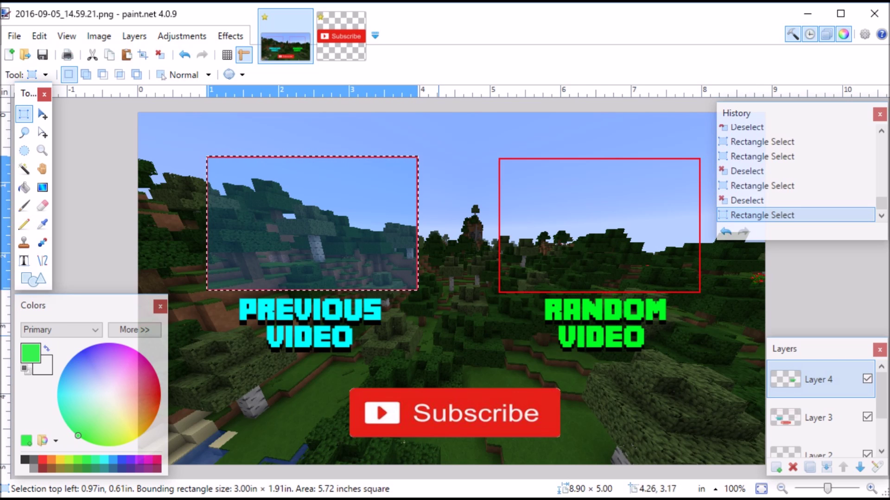
key("ctrl+d")
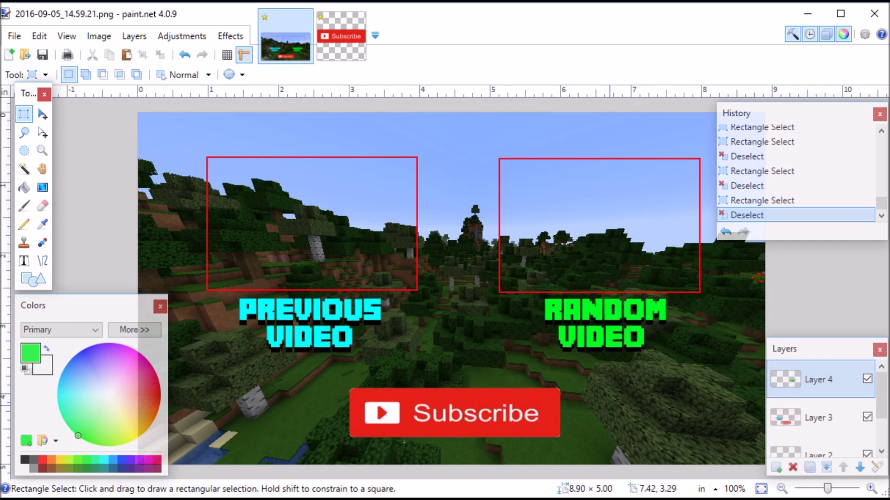